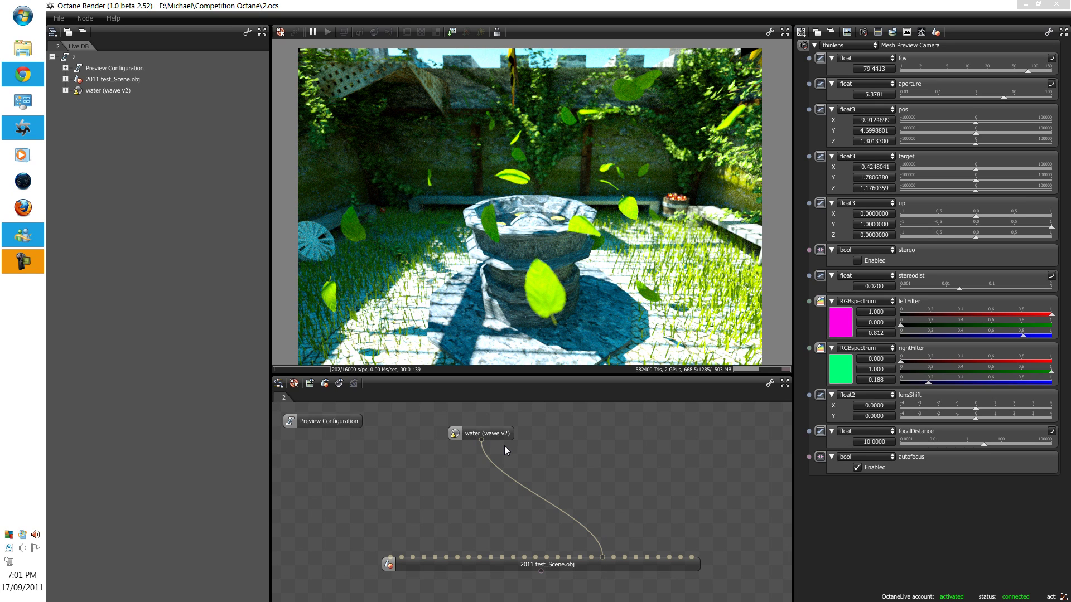
Bring up the Save Render format list for the fountain render from the viewport toolbar.
click(451, 31)
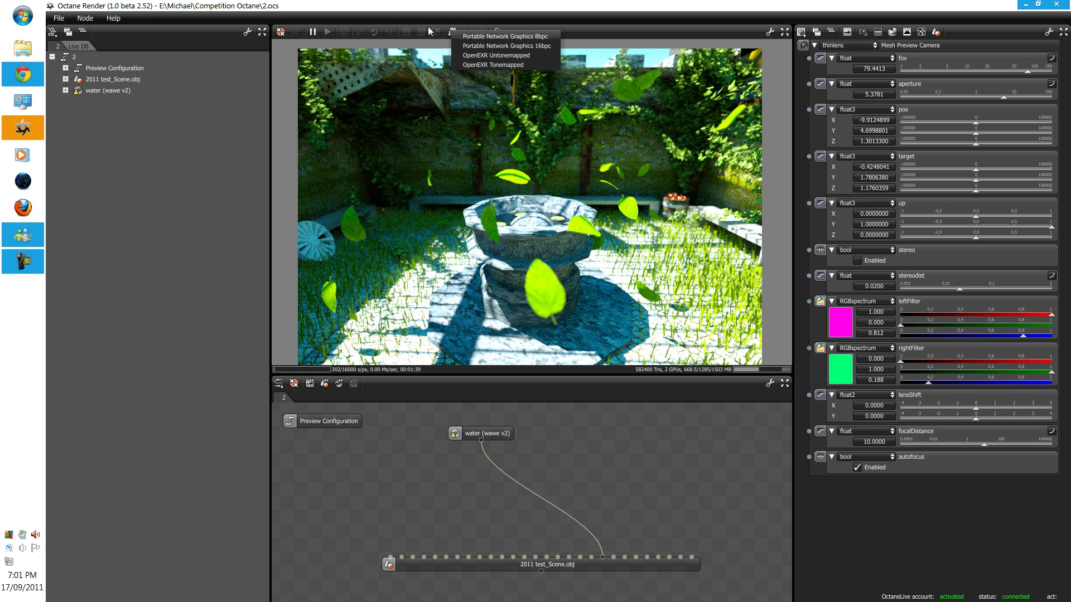
In the Imager settings, raise exposure, adjust fstop, max vignetting, boost saturation, and lower hotpixel removal.
click(502, 19)
click(908, 31)
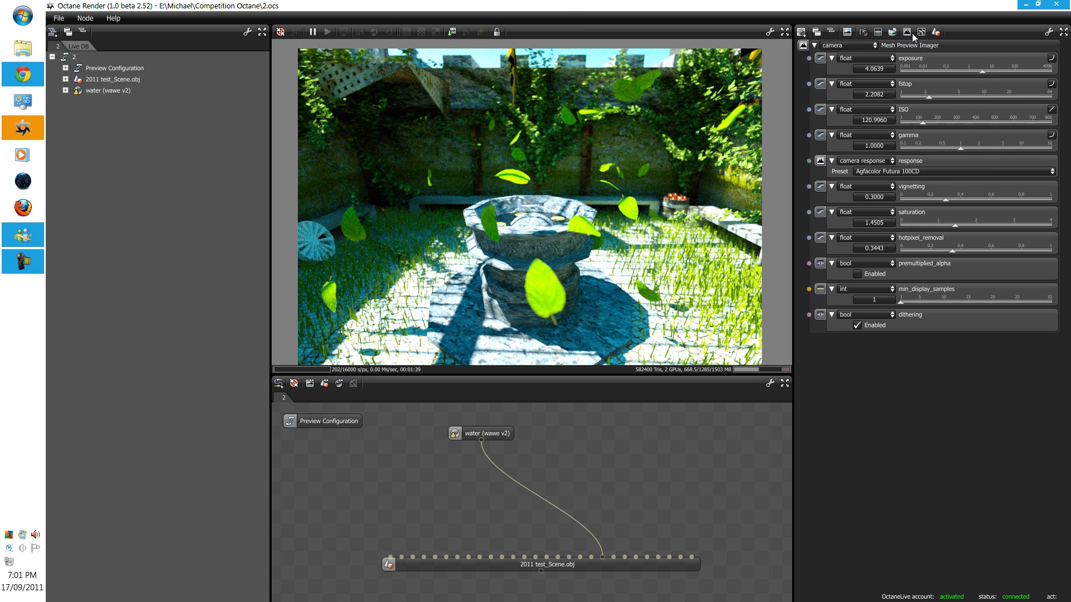
drag(981, 71, 990, 71)
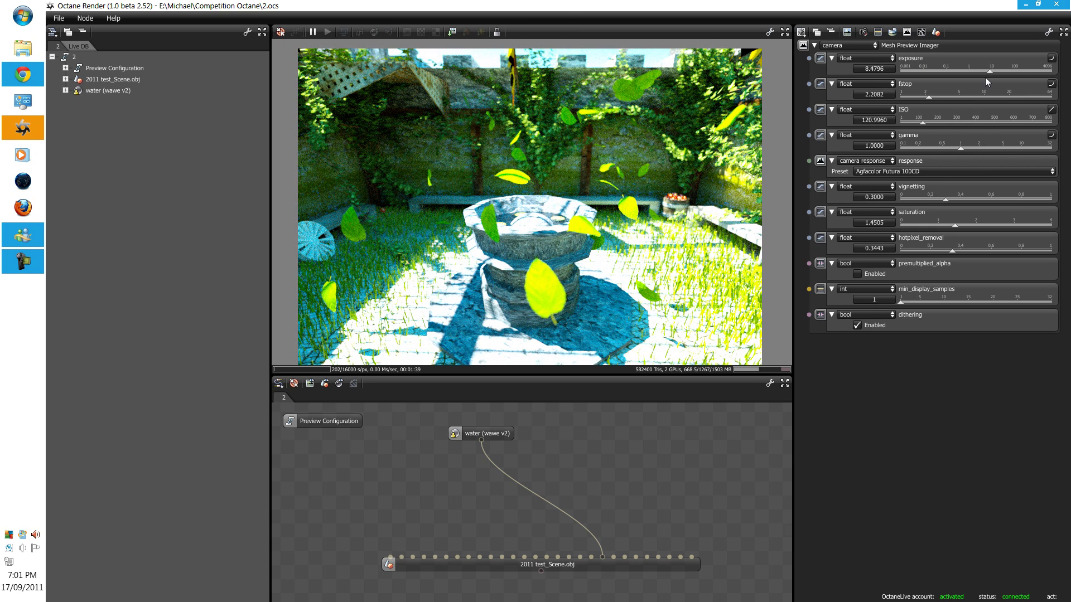
mouse_move(932, 96)
mouse_down()
mouse_move(955, 97)
mouse_move(939, 151)
mouse_move(958, 151)
mouse_up()
click(923, 122)
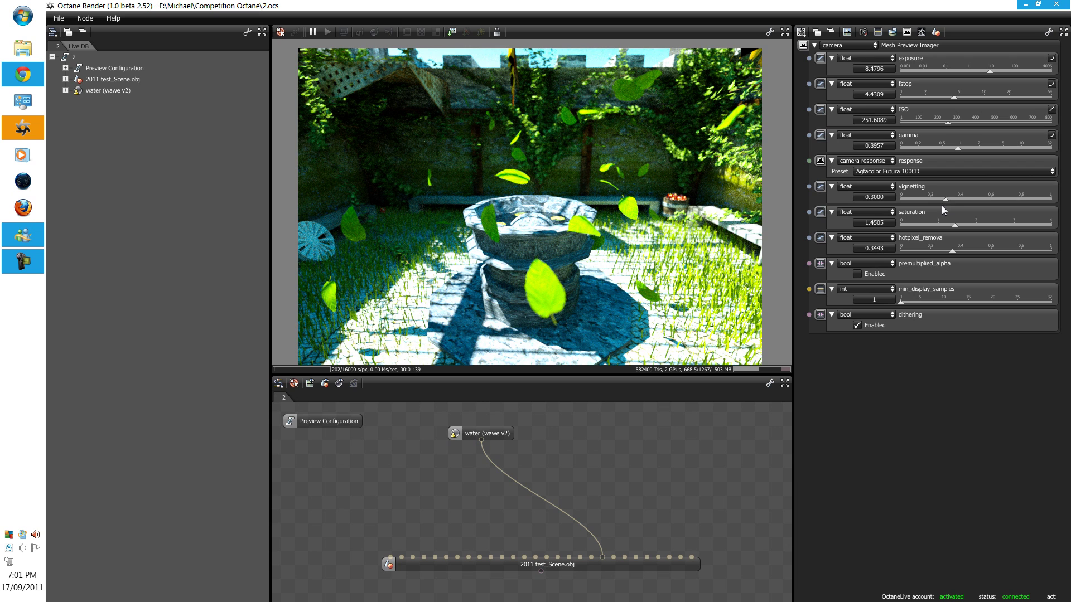
drag(946, 199, 1052, 199)
mouse_move(951, 225)
mouse_down()
mouse_move(973, 224)
mouse_move(909, 249)
mouse_up()
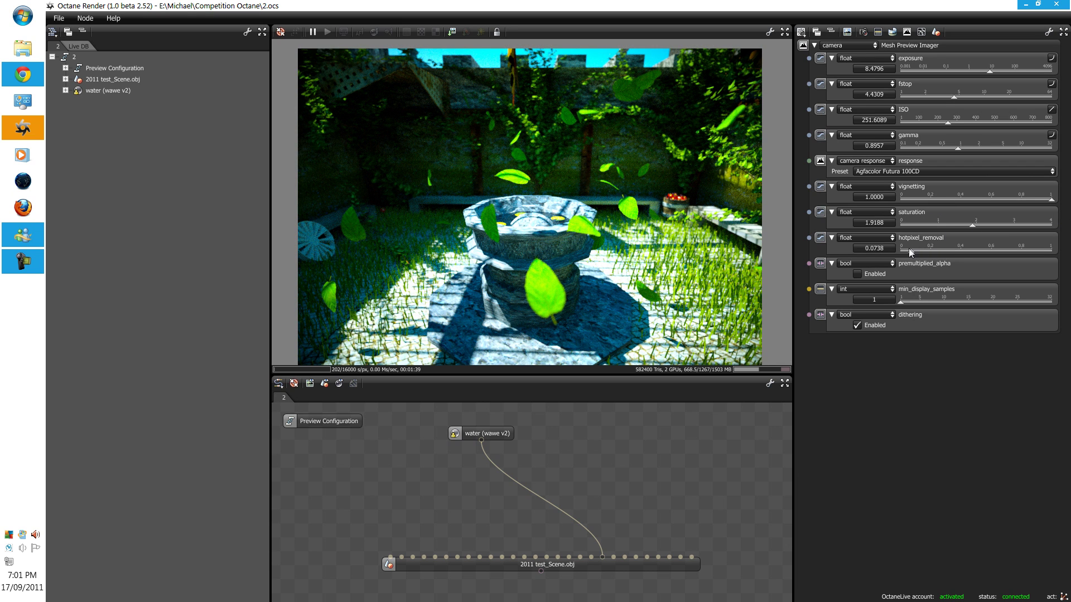
drag(1007, 254, 930, 250)
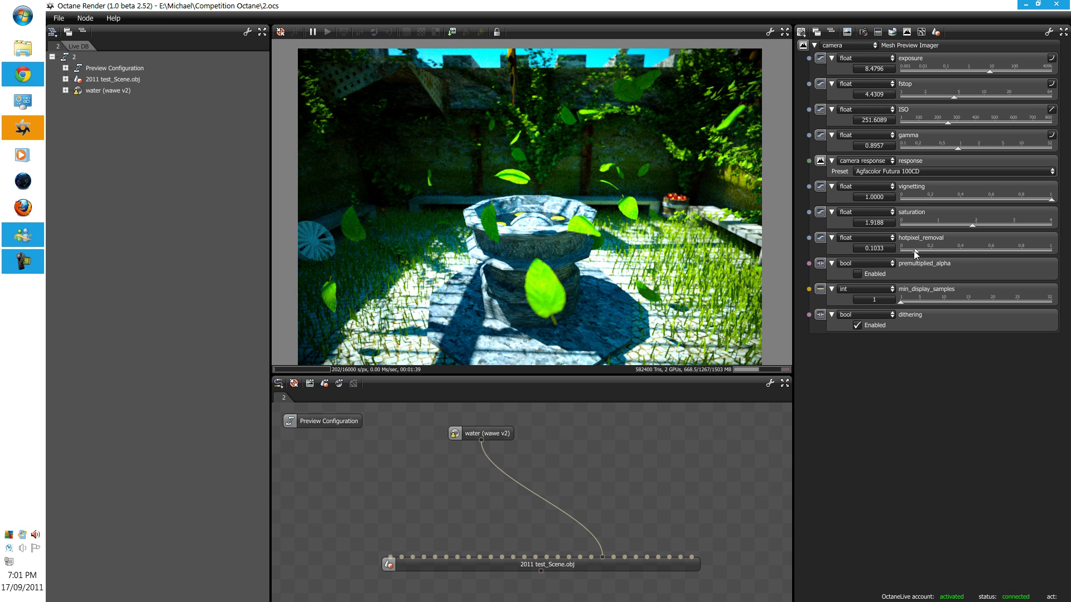
Set the film response to Agfachrome RSX2 100CD and raise the ISO.
click(918, 173)
click(932, 224)
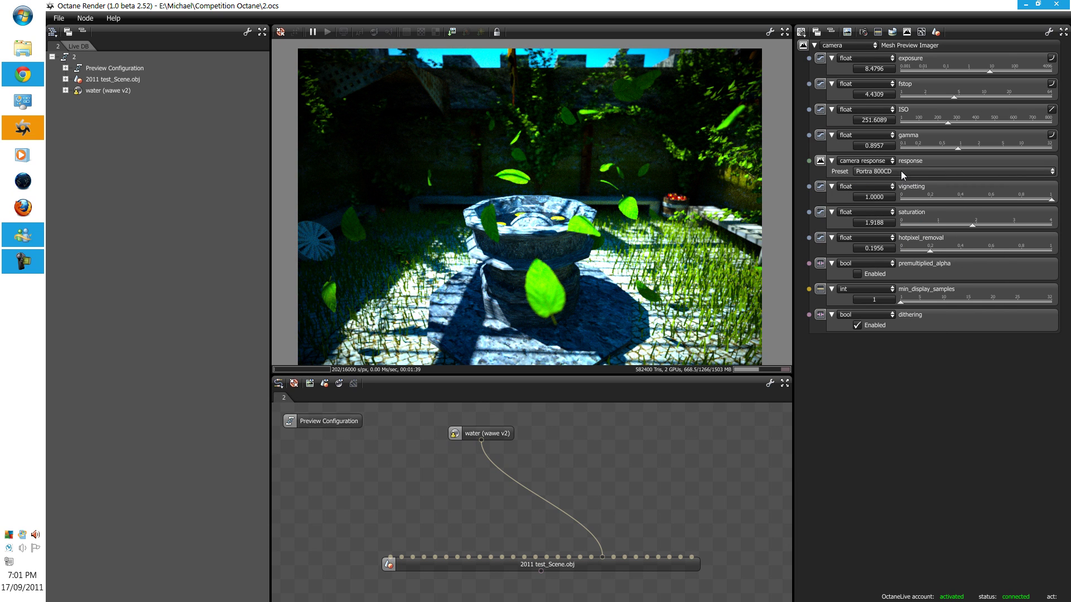
click(901, 170)
click(929, 201)
drag(949, 121, 971, 125)
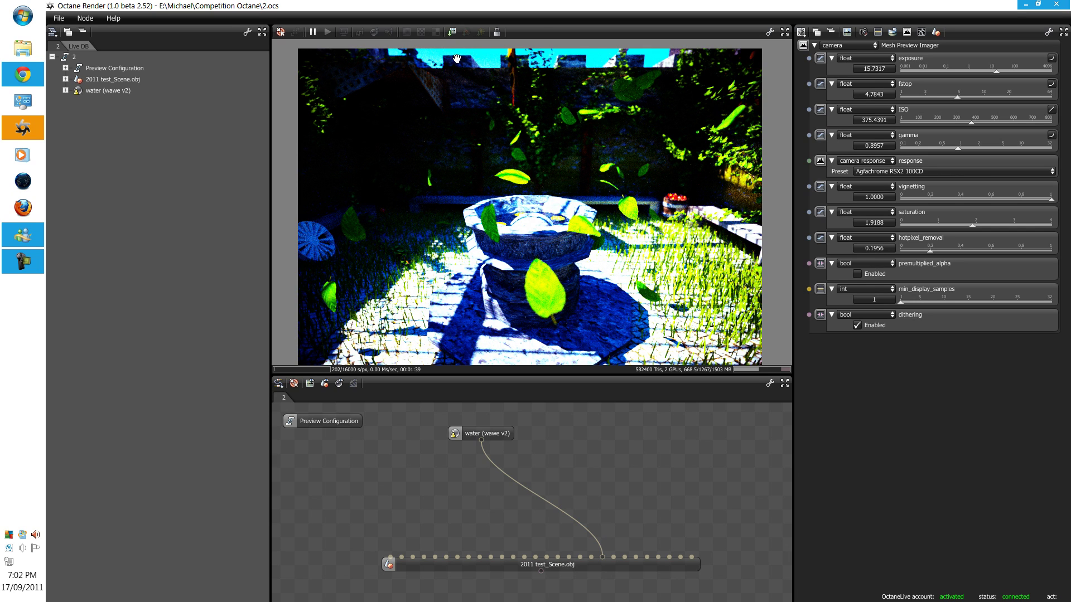
click(452, 32)
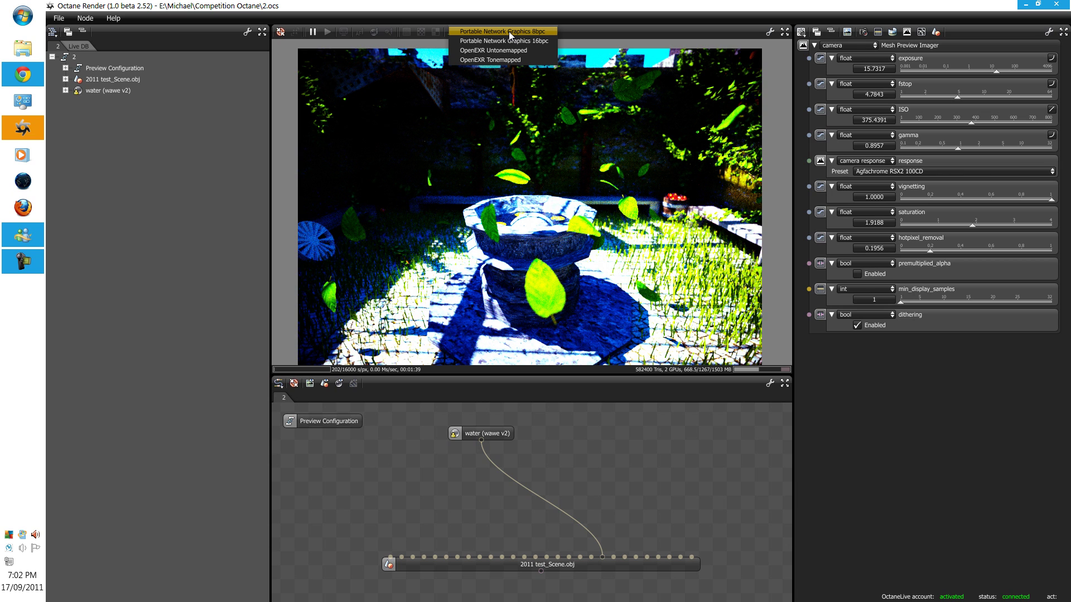
Save the render as 8 bpc PNG 'png 8', then as 16 bpc PNG 'png 16'.
click(509, 30)
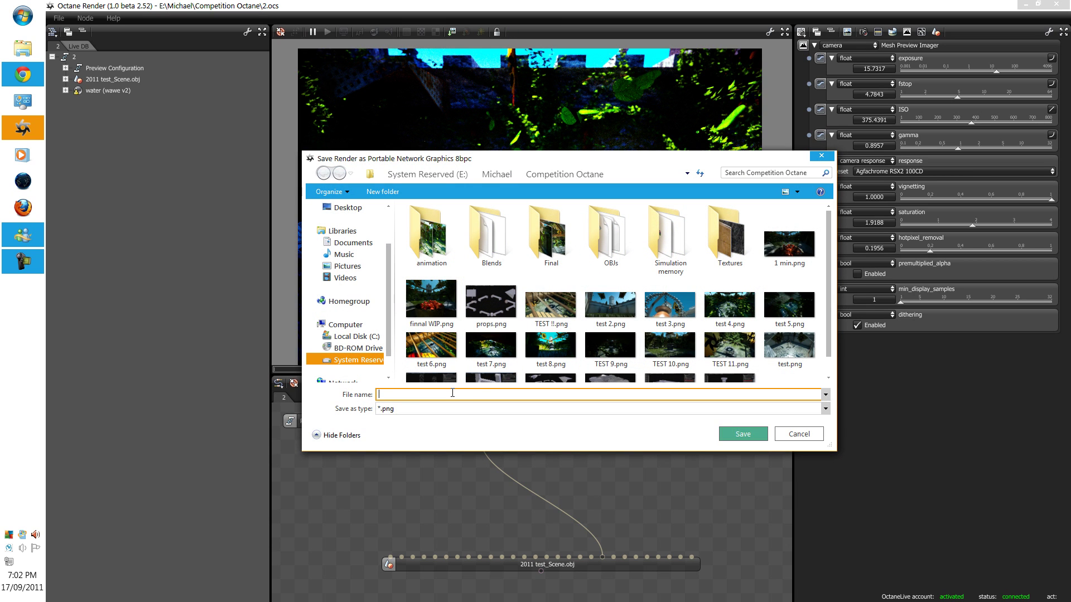
text(png 8)
key(Return)
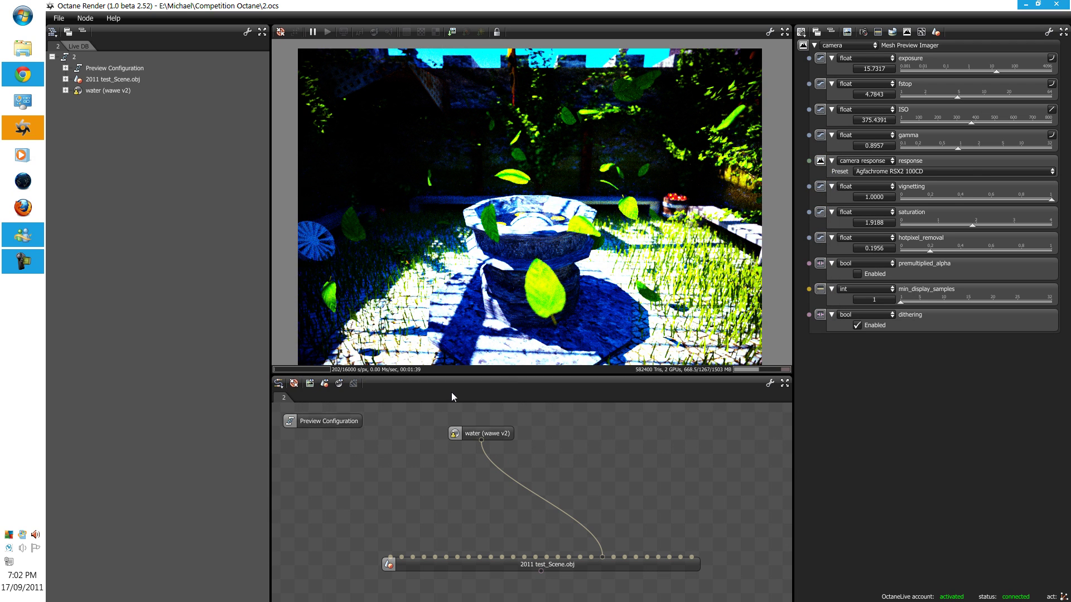
click(451, 30)
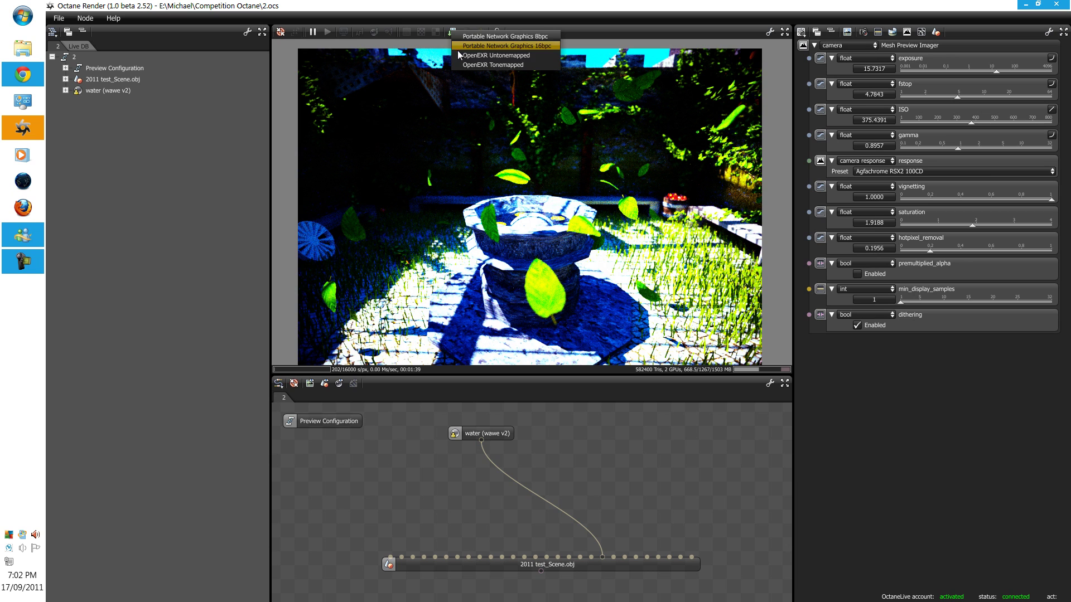
click(460, 47)
click(512, 285)
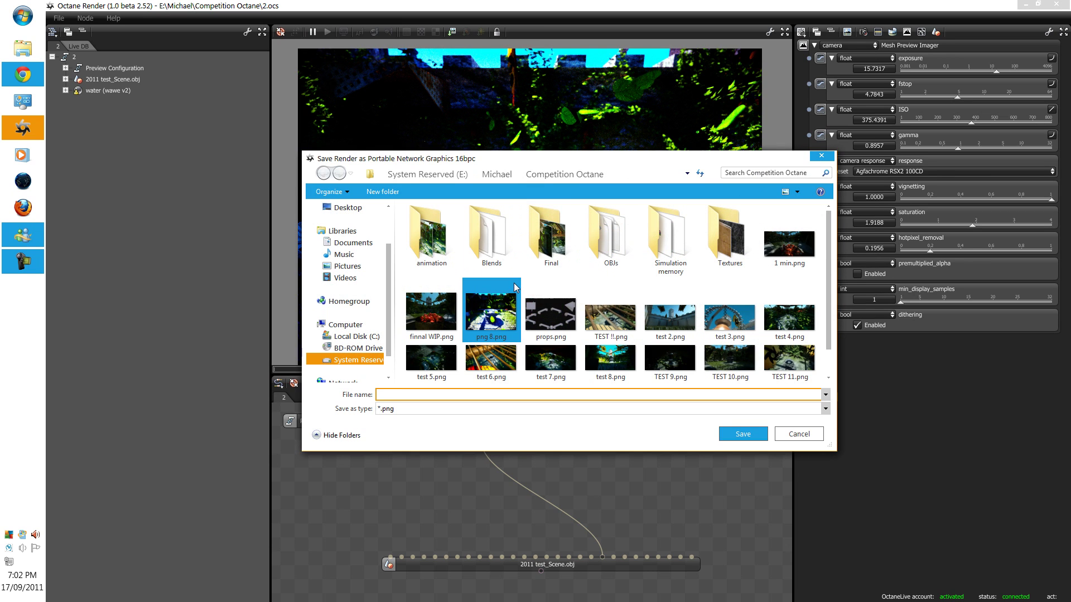
text(png 16)
click(744, 434)
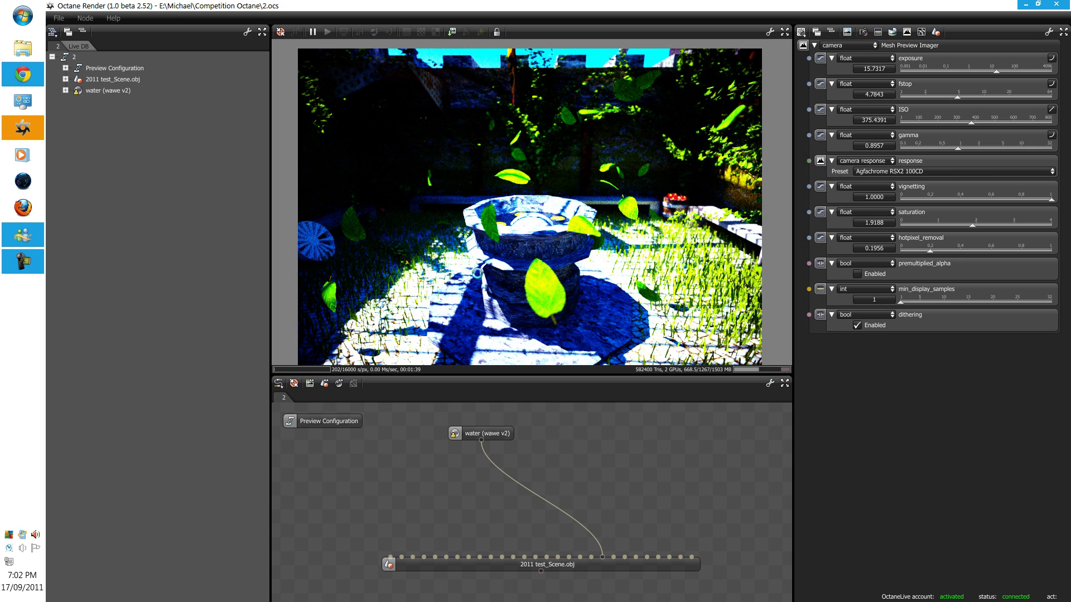
click(22, 16)
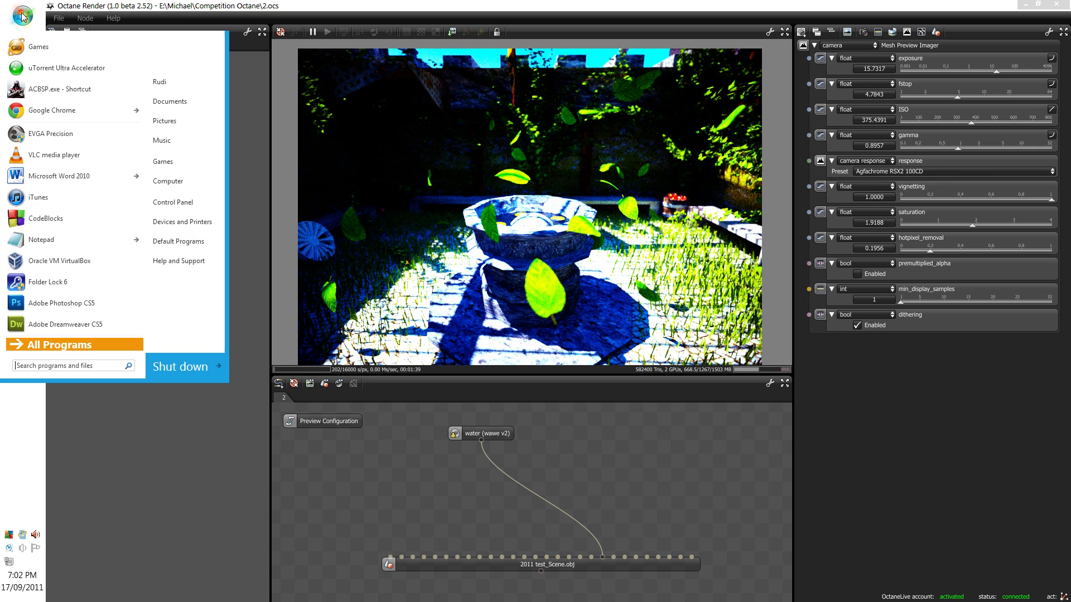
Flip back and forth between png 8.png and png 16.png in Photo Viewer, then close it.
click(177, 180)
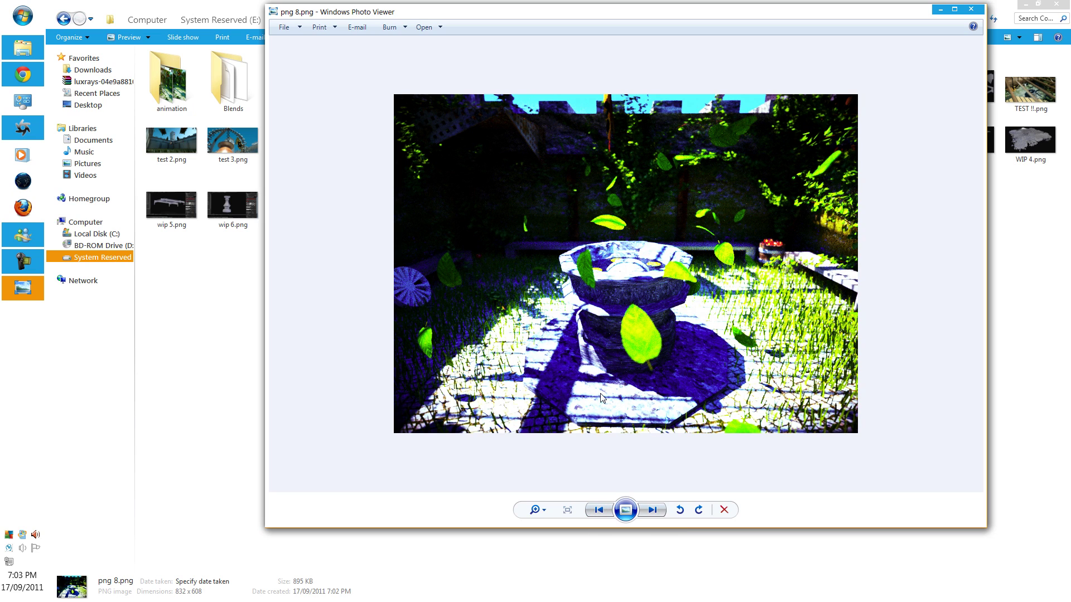
key(Right)
key(Right)
key(Right)
key(Right)
key(Right)
key(Right)
key(Right)
key(Right)
key(Right)
key(Right)
key(Right)
key(Right)
key(Right)
key(Right)
key(Right)
key(Right)
key(Right)
key(Right)
key(Right)
click(970, 10)
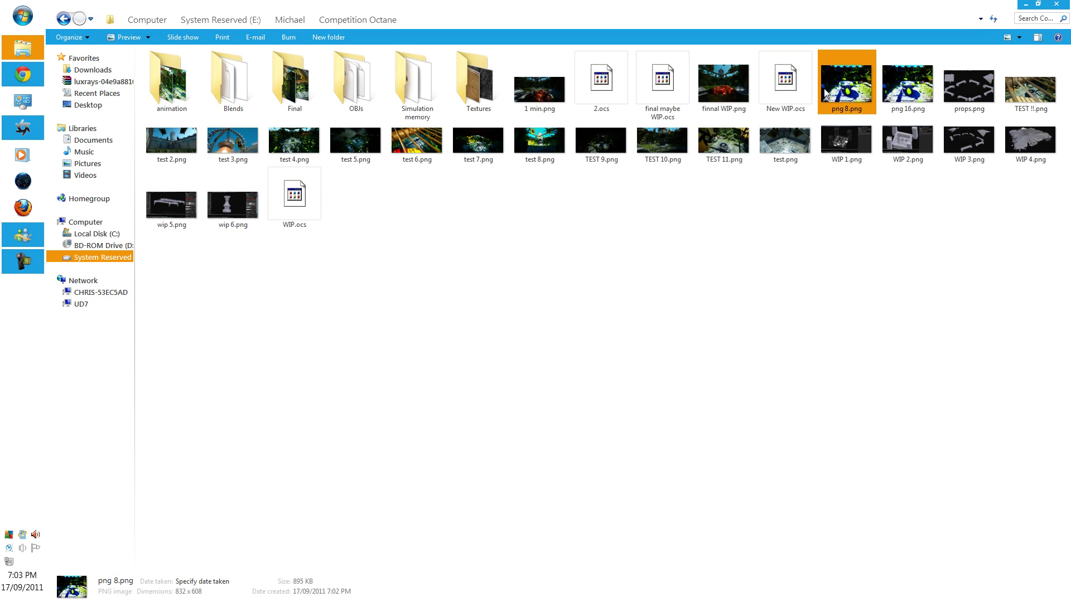
Delete png 8.png and png 16.png from the Competition Octane folder, confirming the deletion.
key(Right)
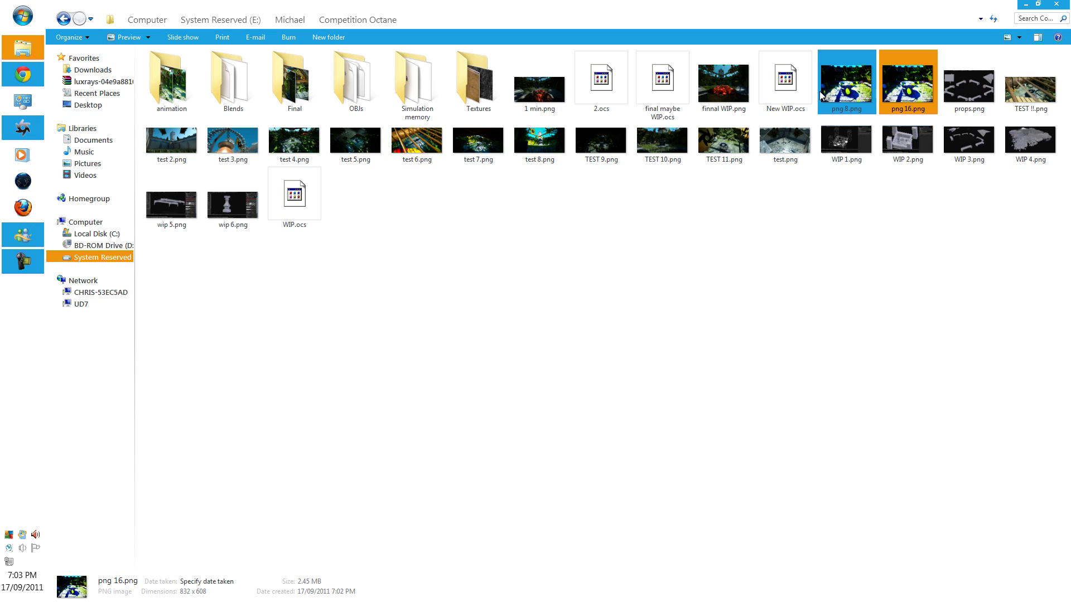
click(859, 105)
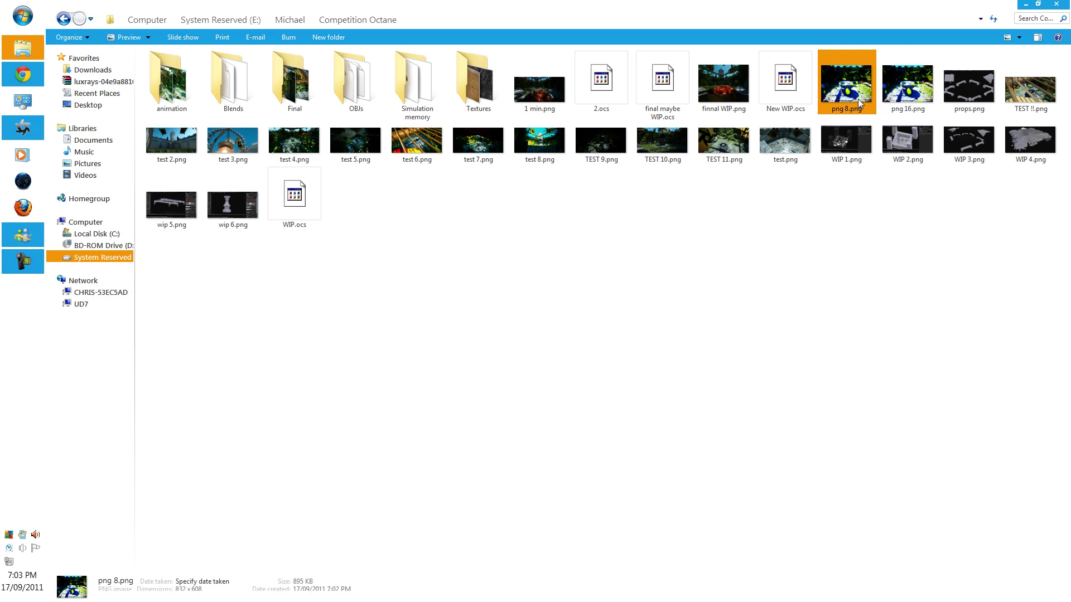
ctrl+click(902, 117)
key(Delete)
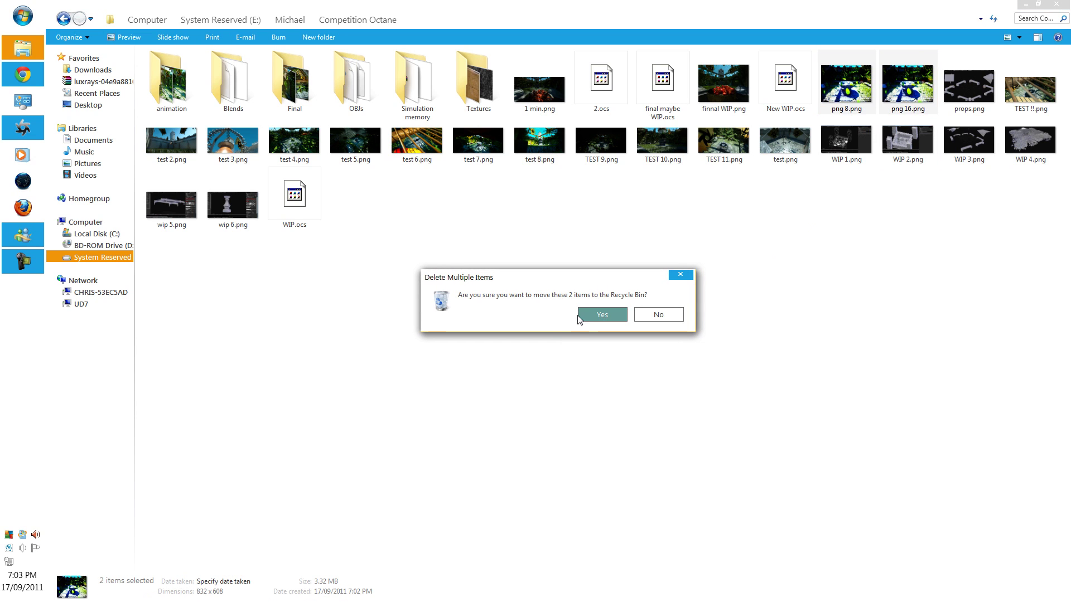
click(593, 315)
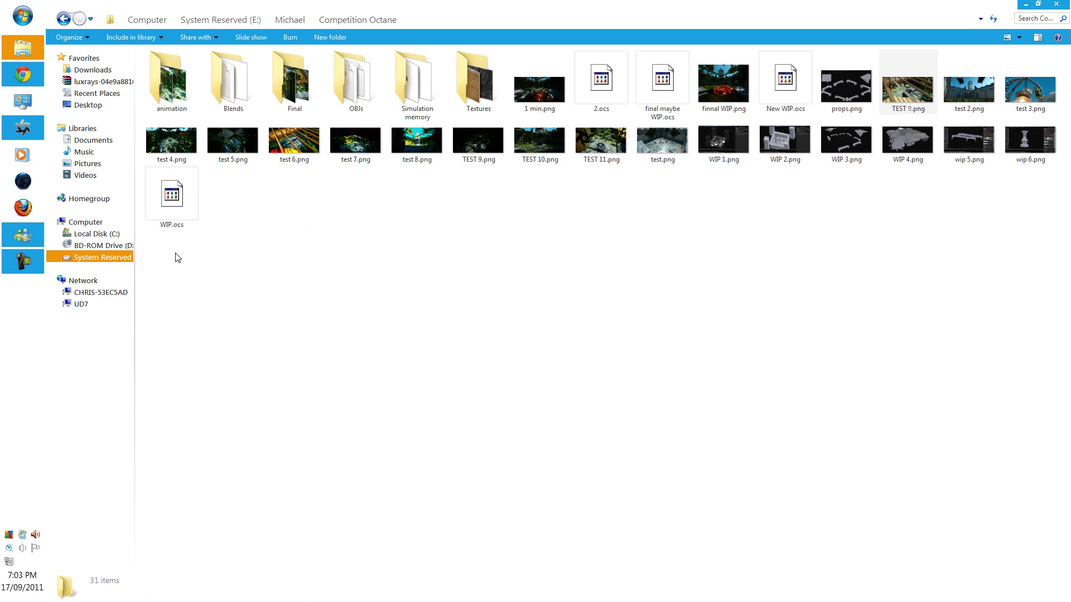
Export the fountain render as OpenEXR Untonemapped with the file name 'untonned'.
click(24, 128)
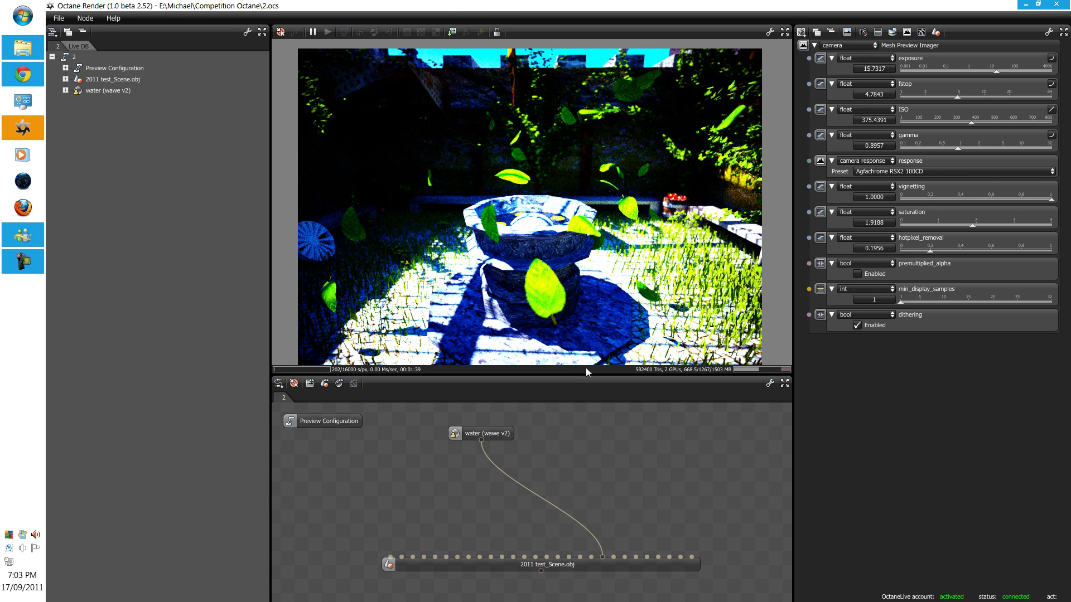
click(453, 33)
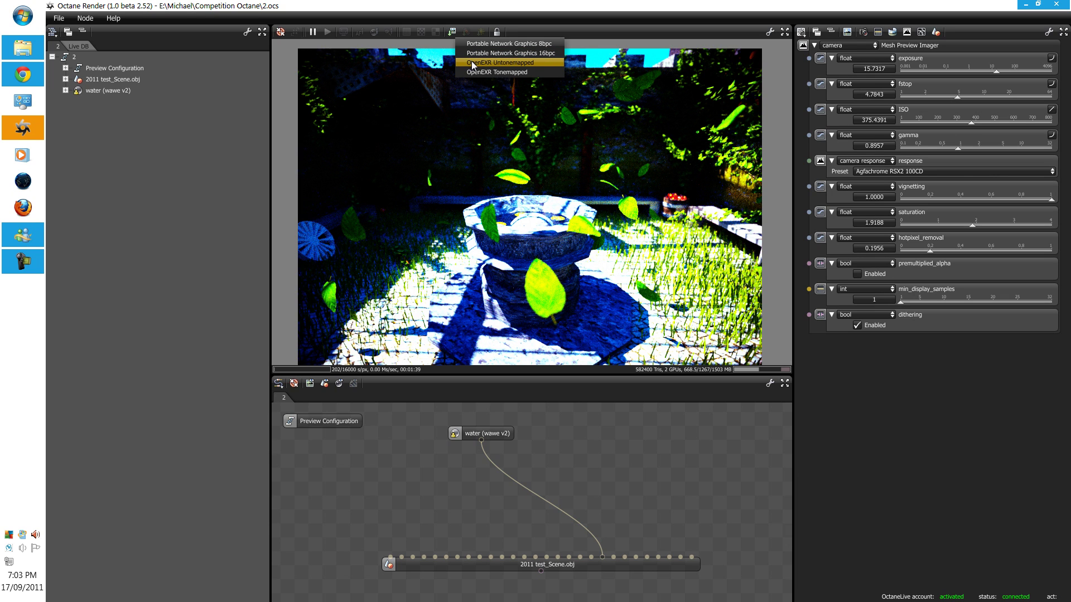
click(471, 61)
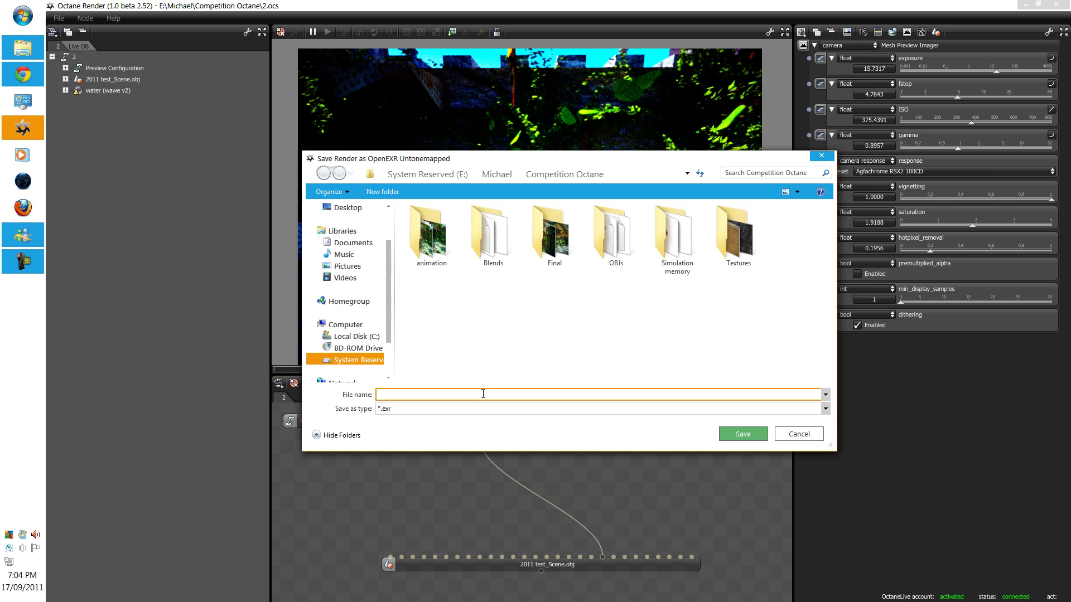
text(un)
text(tone)
key(Return)
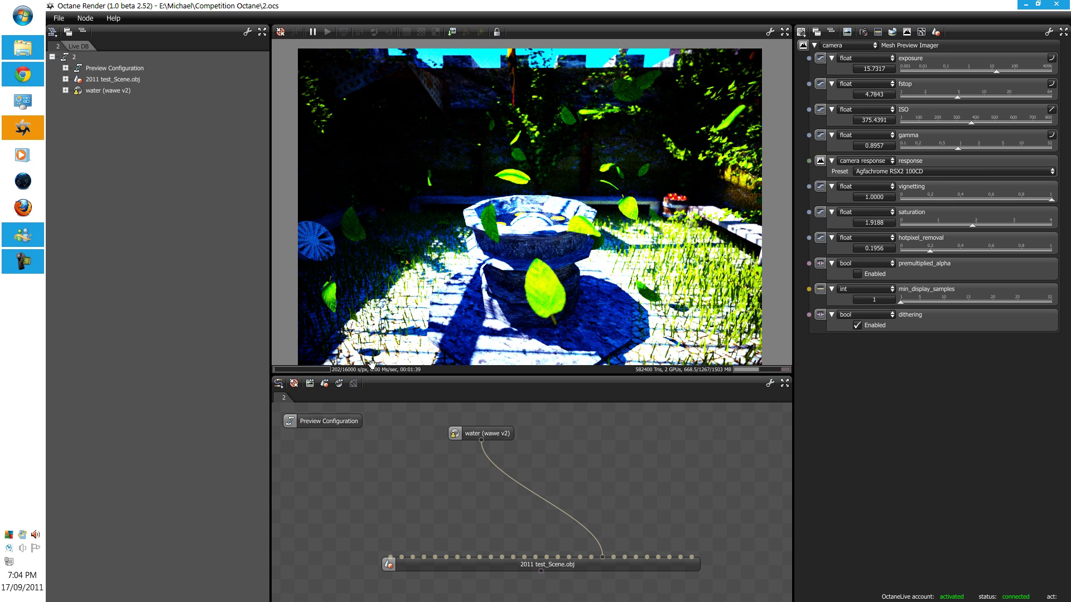
click(23, 48)
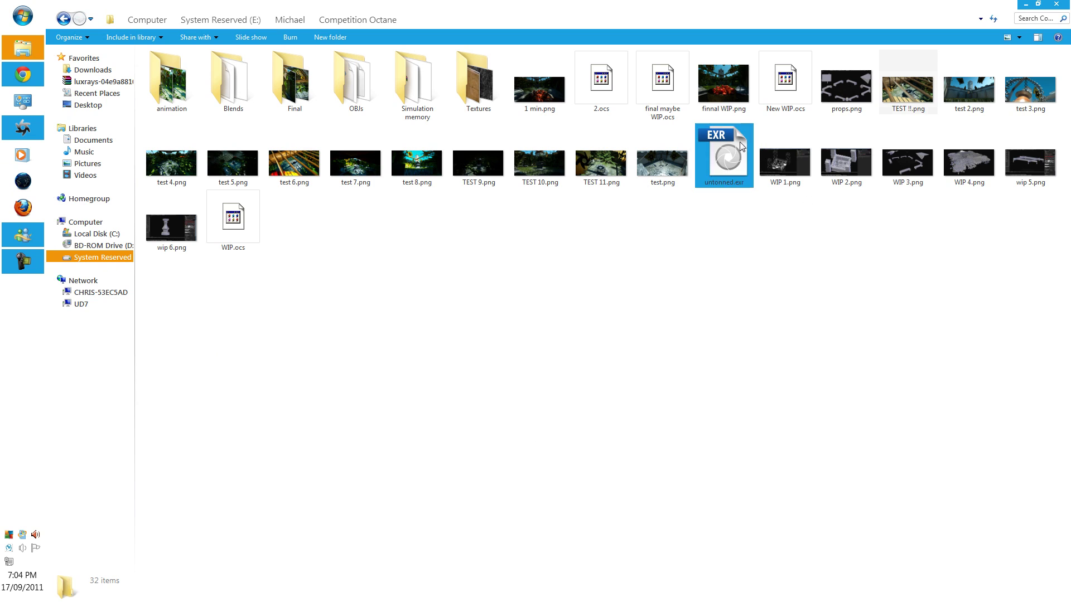
Open untonned.exr as a 32-bit document in Photoshop CS5 and select the Move tool.
double_click(717, 168)
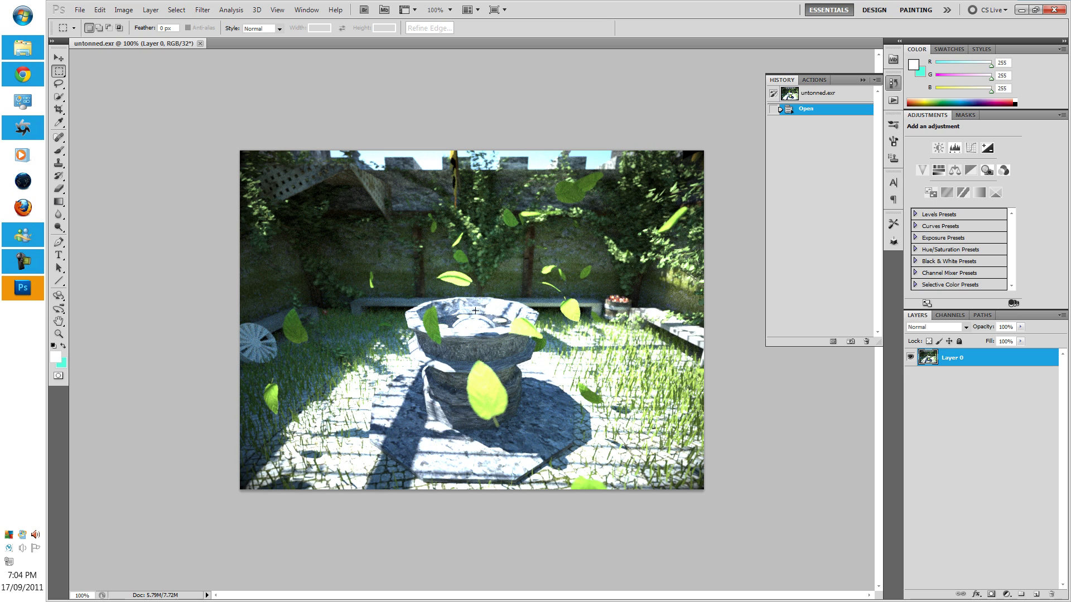
click(59, 58)
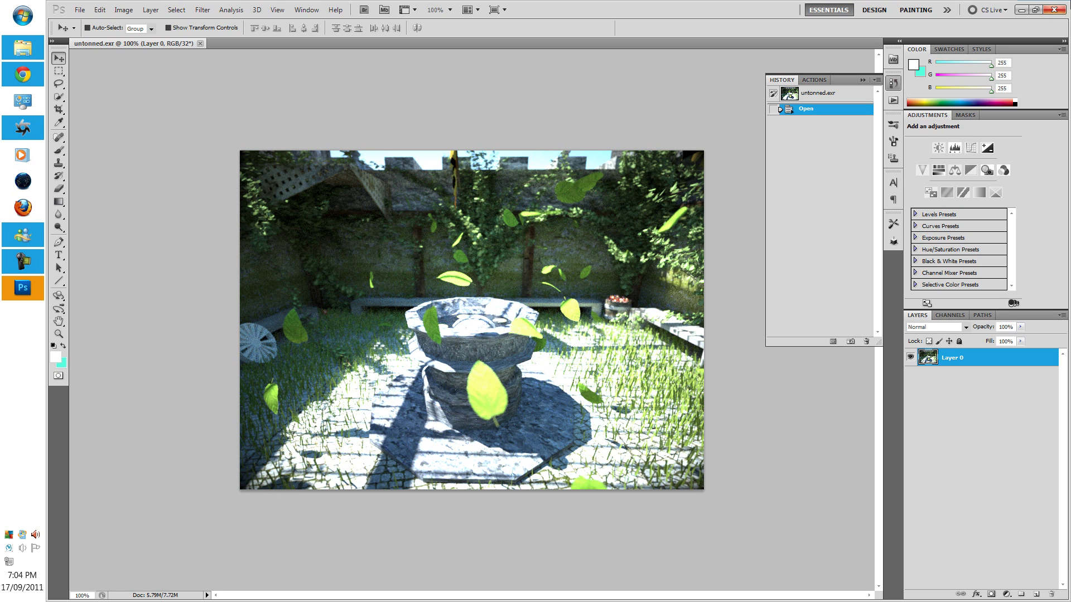
click(1022, 10)
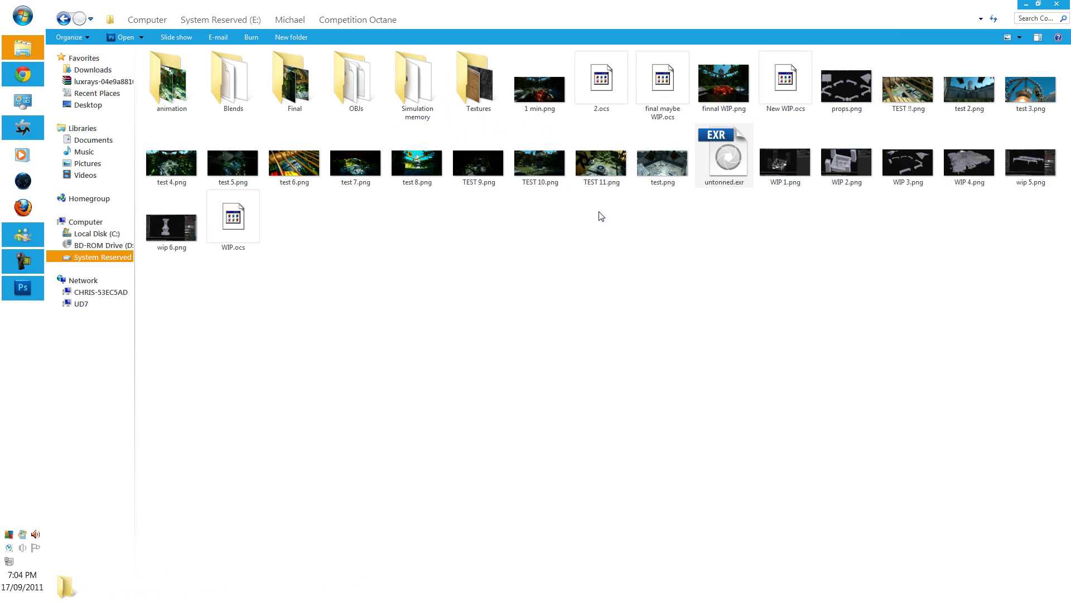
click(15, 290)
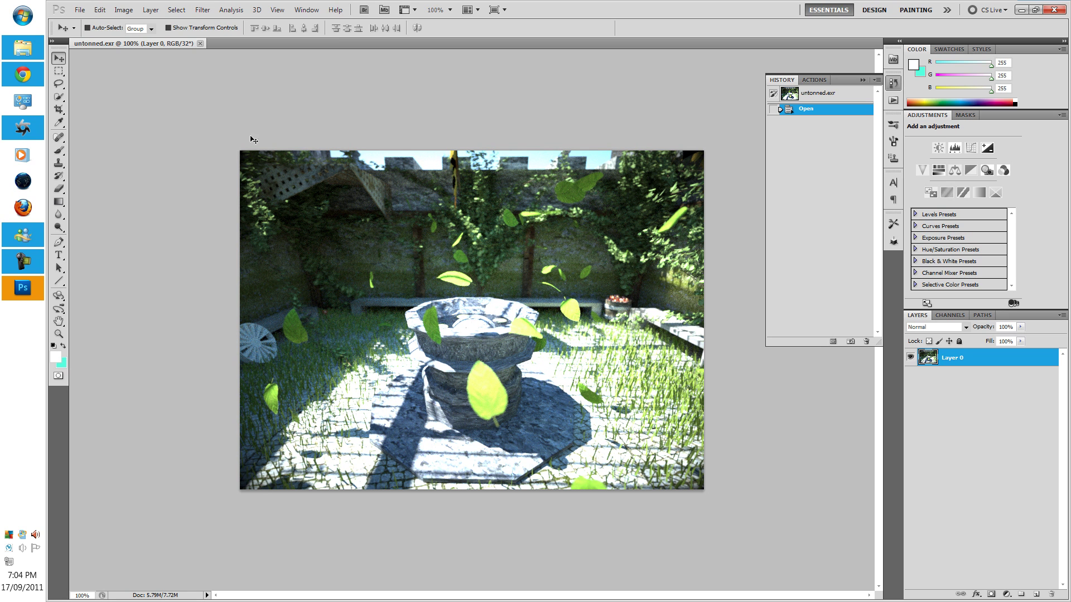
click(23, 130)
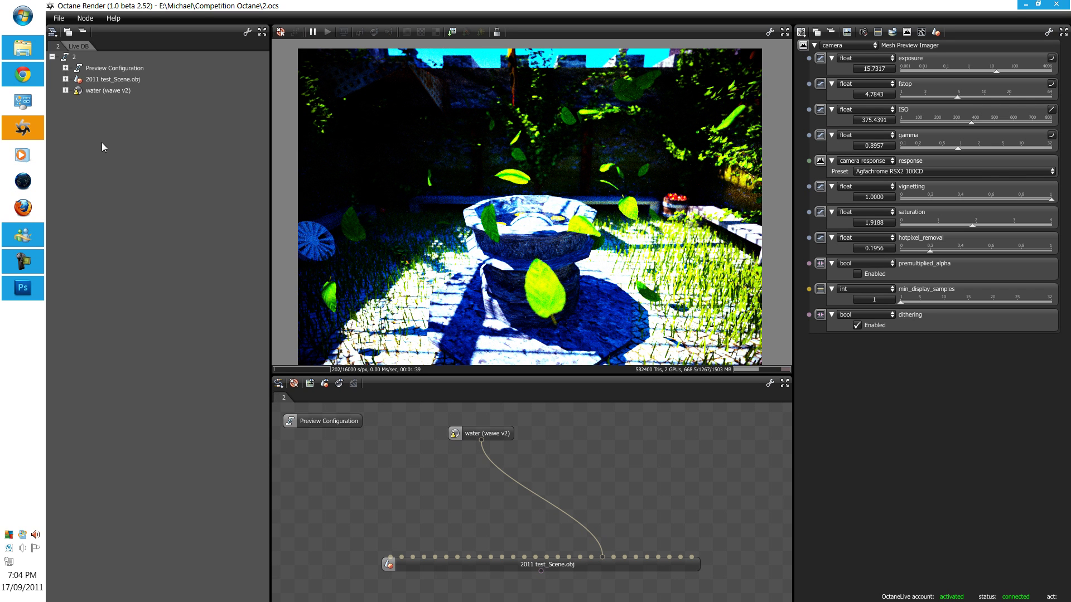
Export the render as OpenEXR Tonemapped with the file name 'tonned'.
click(452, 33)
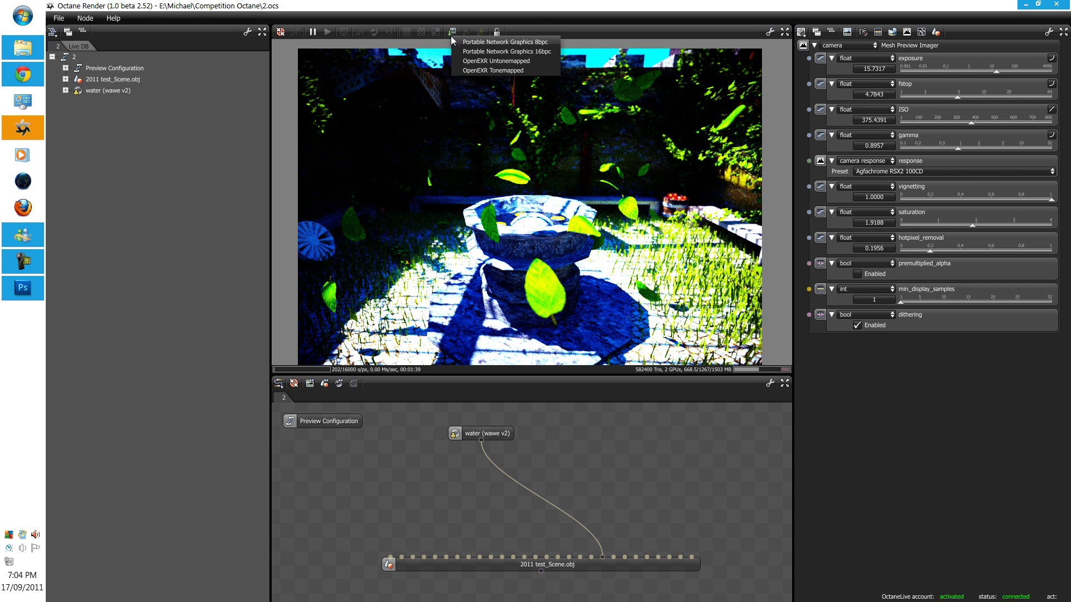
click(478, 71)
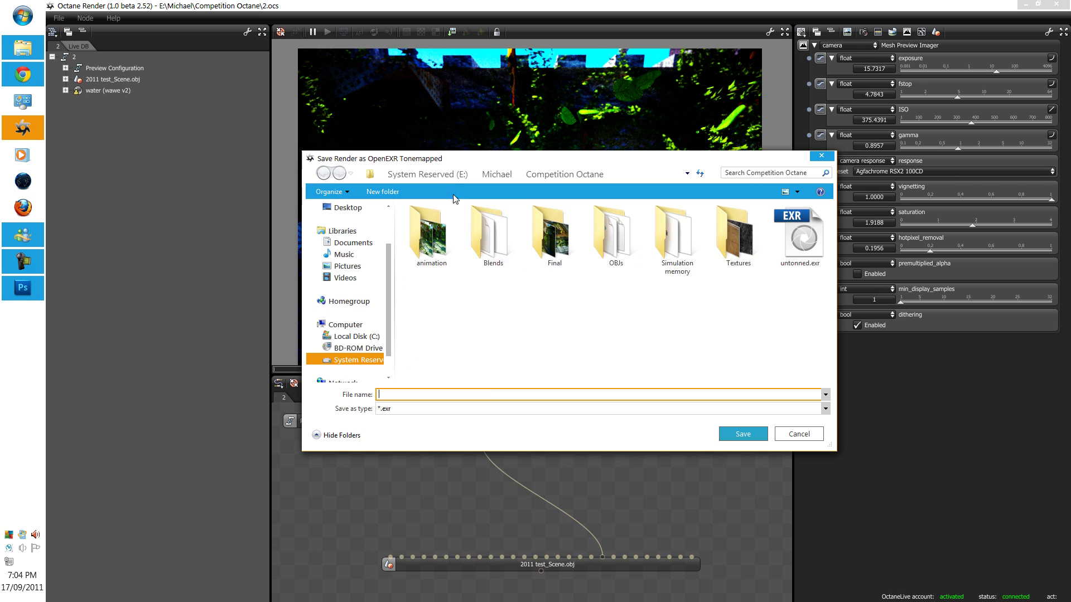
text(te)
text(st)
key(Return)
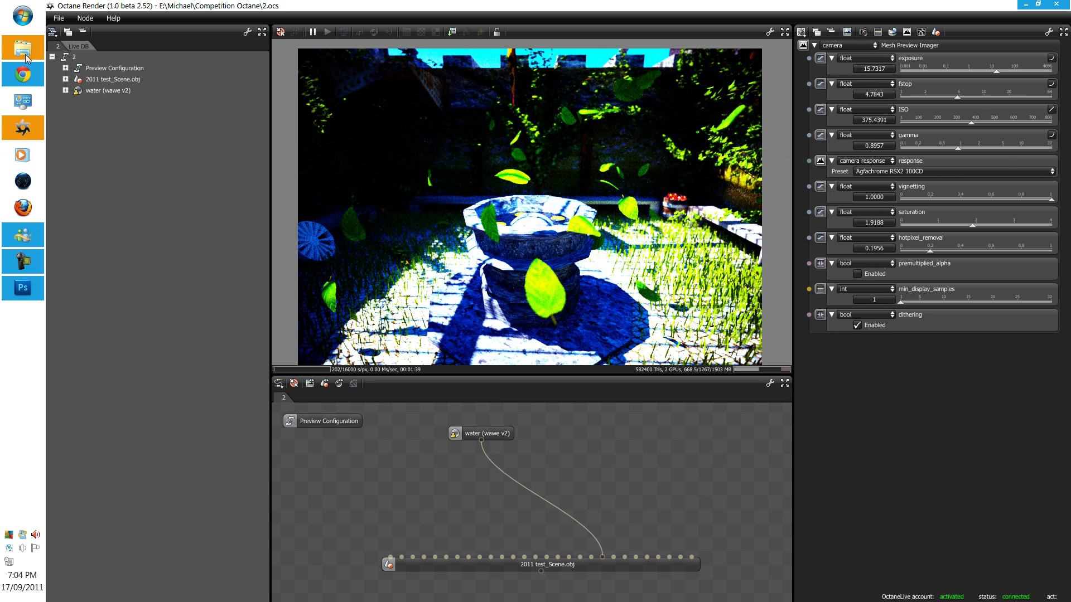
Open tonned.exr in Photoshop beside untonned.exr, then close the tonned.exr tab and Photoshop.
click(23, 48)
click(701, 160)
double_click(701, 160)
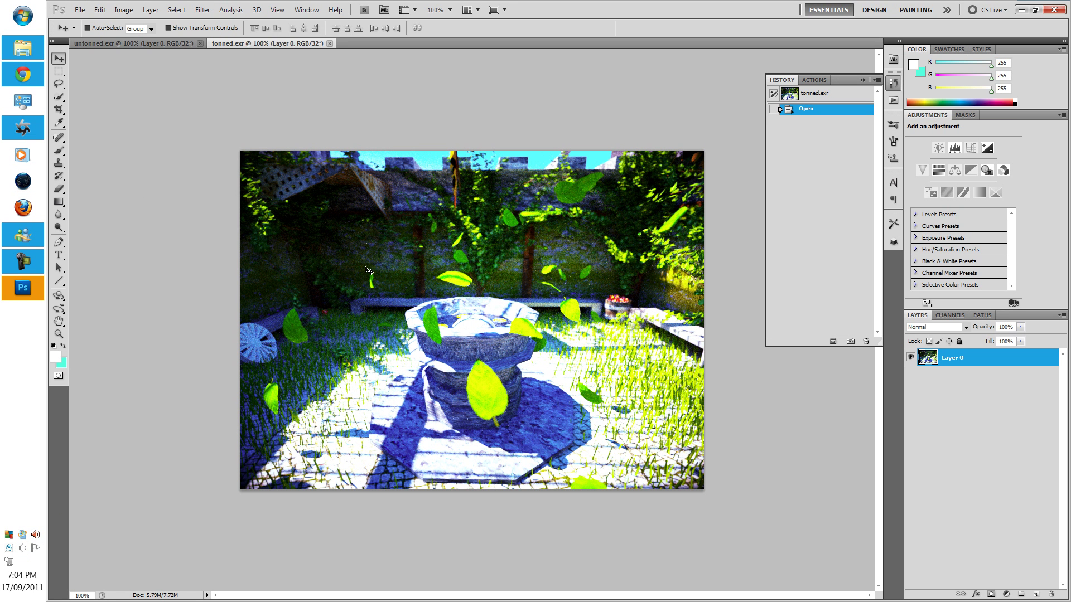
click(330, 43)
click(1054, 9)
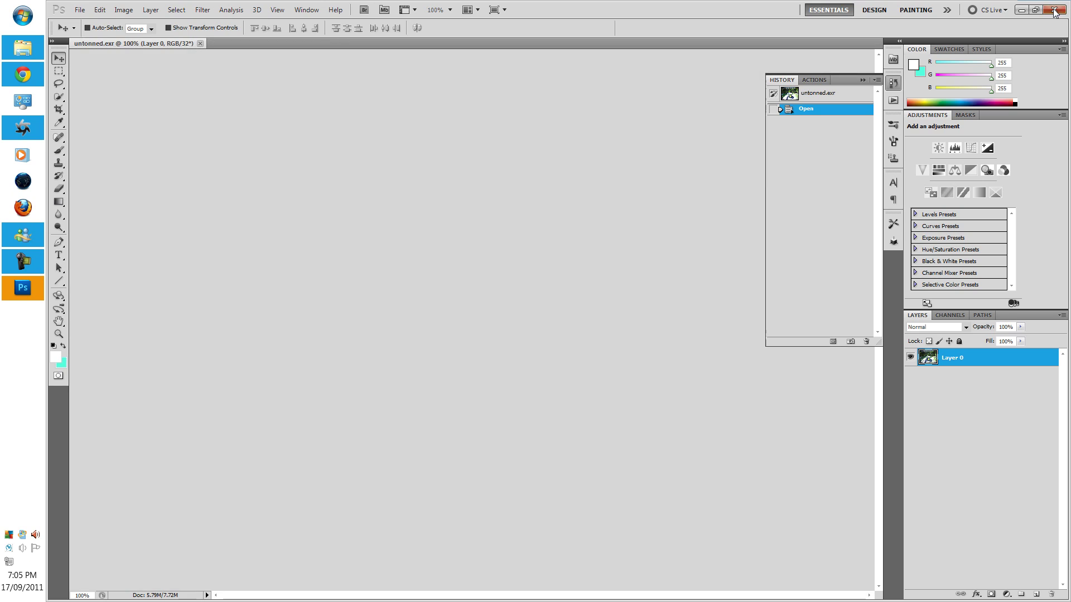